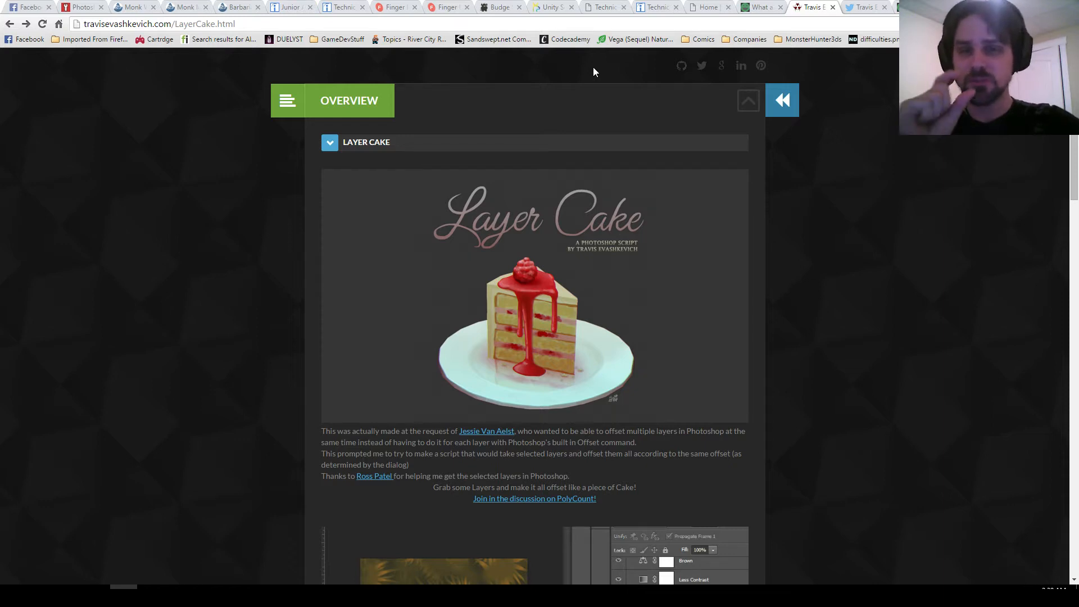
Step: Switch to Photoshop, start Layer Cake on the arrows - example layer and save its recipe with X/Y Half Document by Default enabled
{"action": "key", "text": "alt+Tab"}
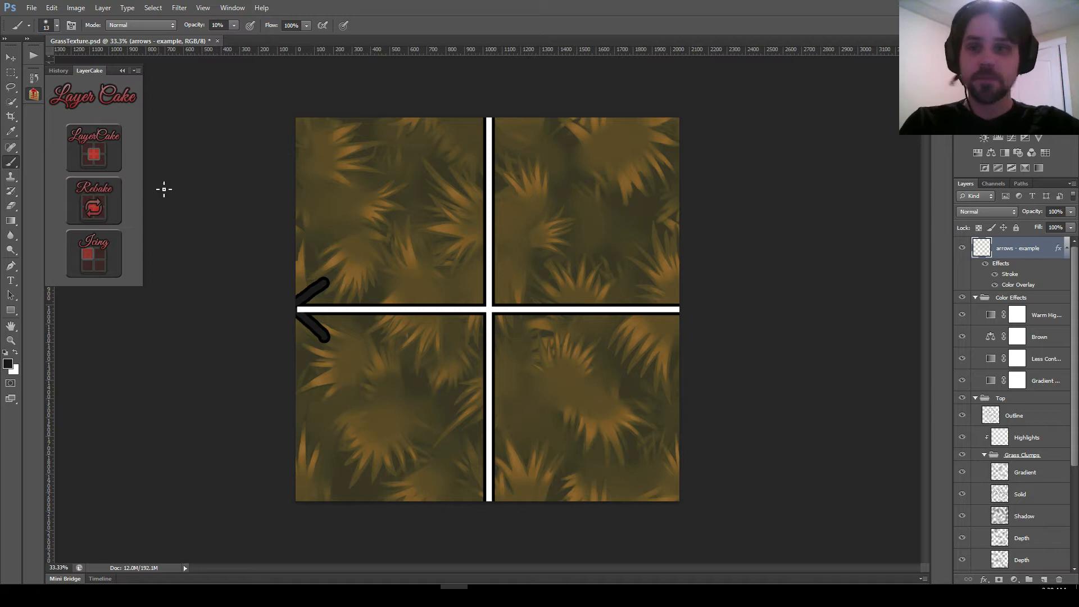
{"action": "left_click", "coordinate": [81, 148]}
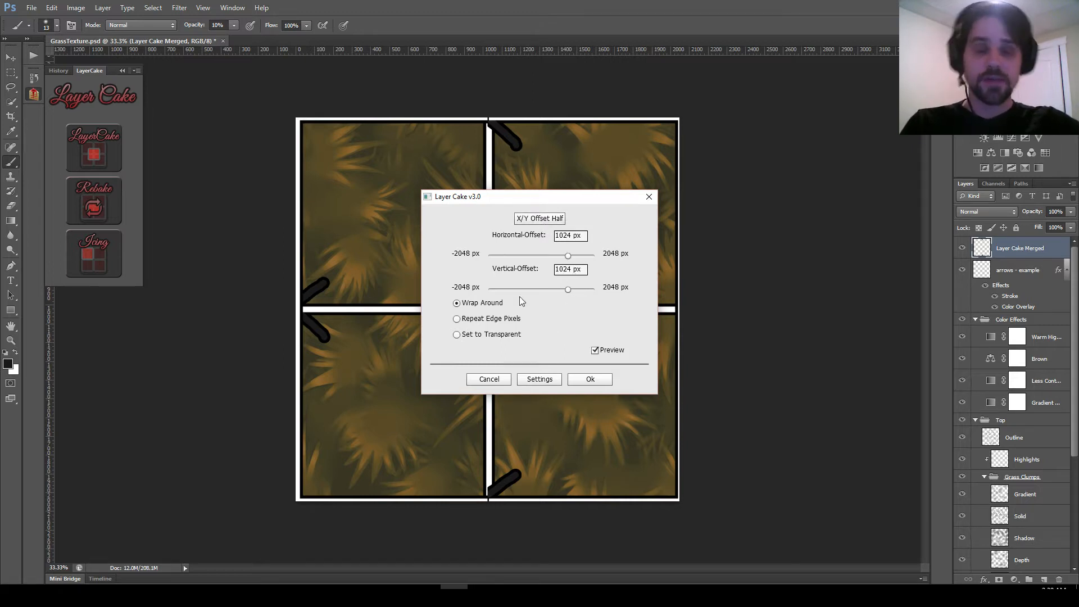
{"action": "left_click", "coordinate": [539, 379]}
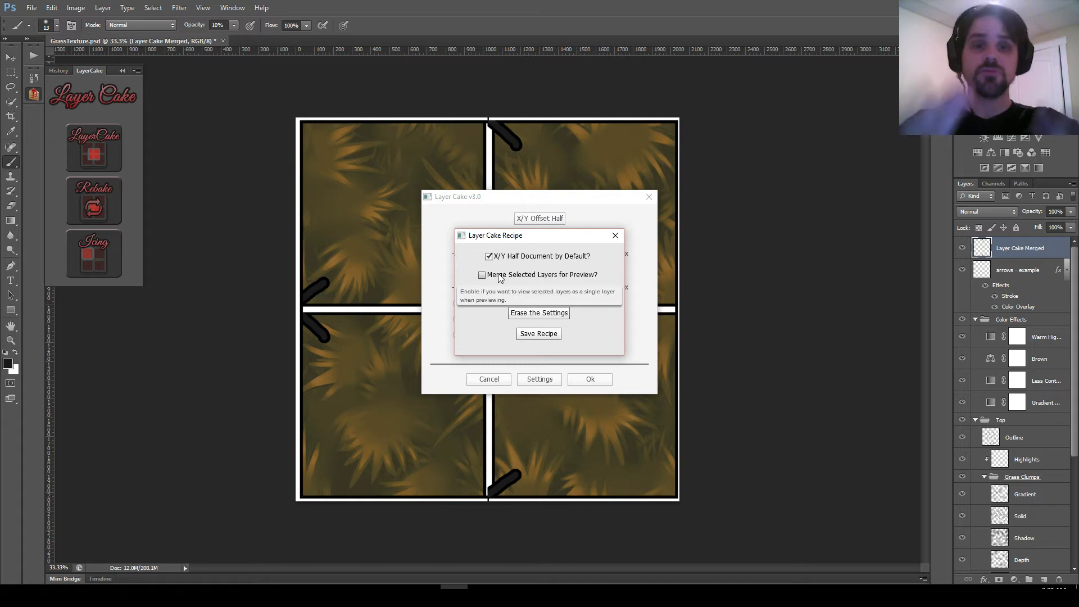
{"action": "left_click", "coordinate": [538, 333]}
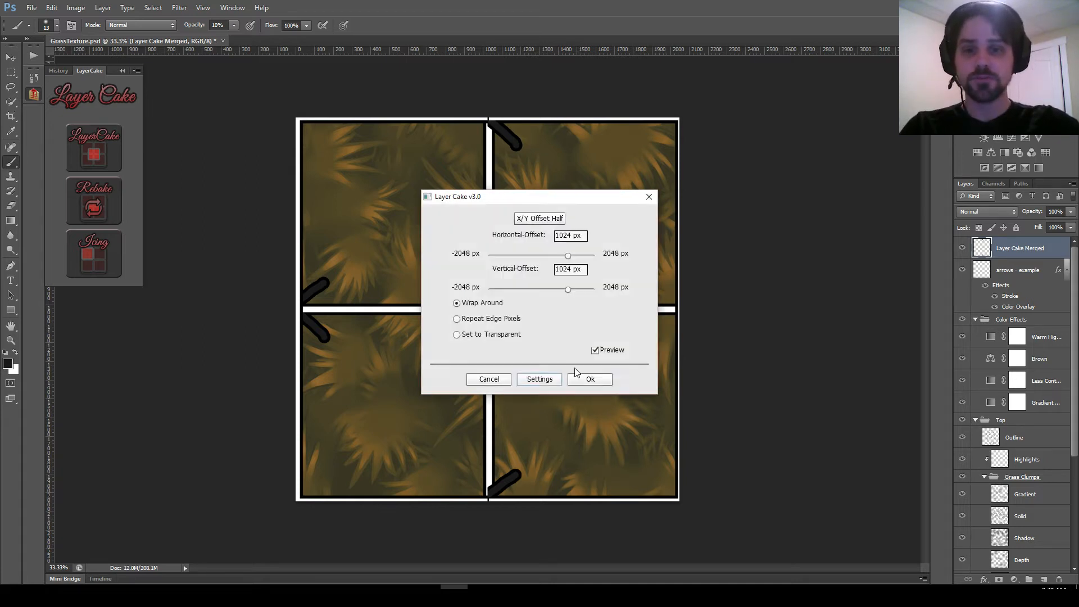
Step: Offset the arrows - example layer by half the document, 1024 px horizontally and vertically, with Wrap Around
{"action": "left_click_drag", "start_coordinate": [567, 255], "coordinate": [539, 255]}
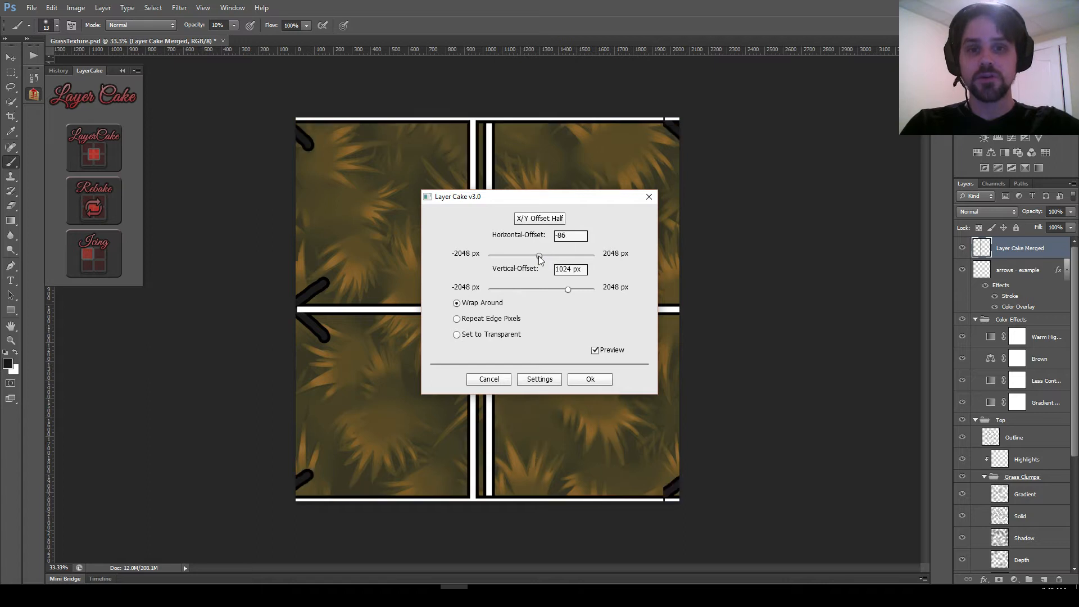
{"action": "left_click", "coordinate": [540, 218]}
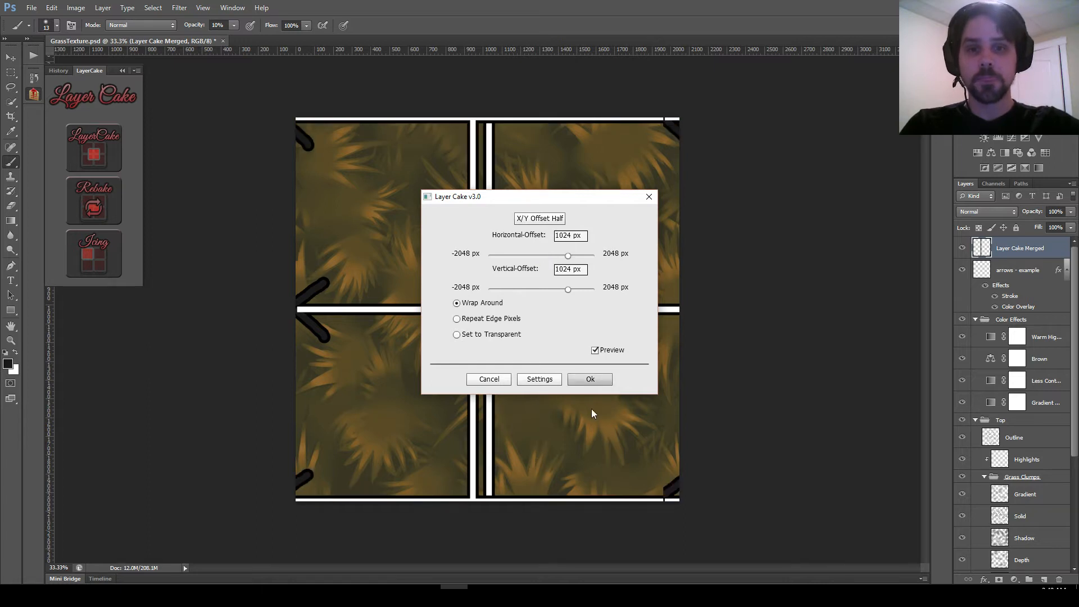
{"action": "left_click", "coordinate": [593, 378]}
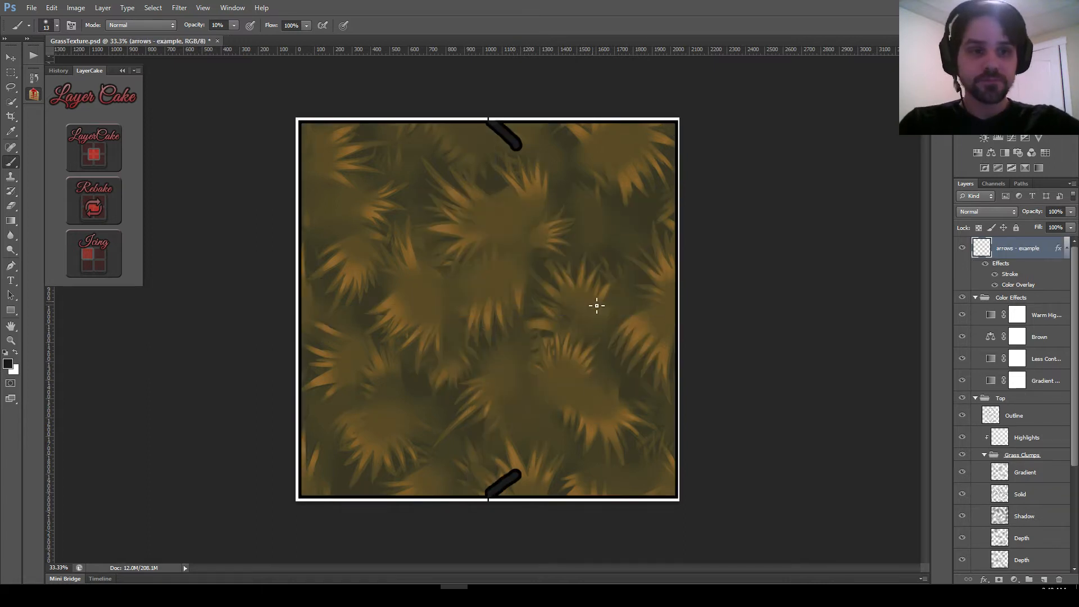
Step: Offset the Top and Bottom layer groups together by 1024 px horizontally and vertically using Layer Cake with Wrap Around
{"action": "left_click", "coordinate": [1013, 401]}
{"action": "scroll", "coordinate": [1029, 450], "scroll_direction": "down", "scroll_amount": 3}
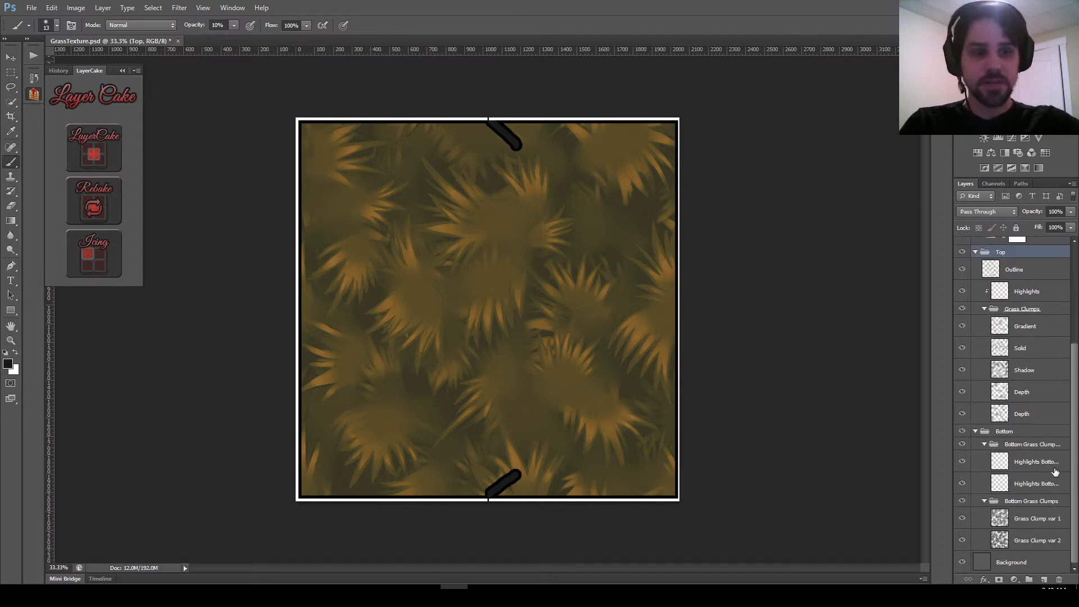
{"action": "left_click", "coordinate": [1004, 431], "text": "ctrl"}
{"action": "scroll", "coordinate": [1065, 360], "scroll_direction": "up", "scroll_amount": 3}
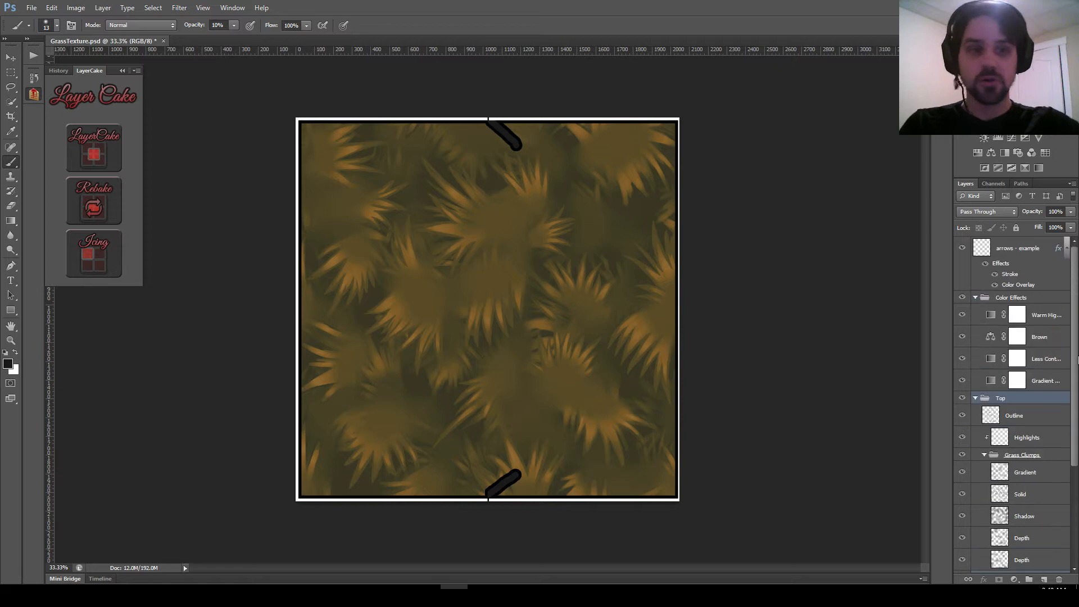
{"action": "left_click", "coordinate": [113, 145]}
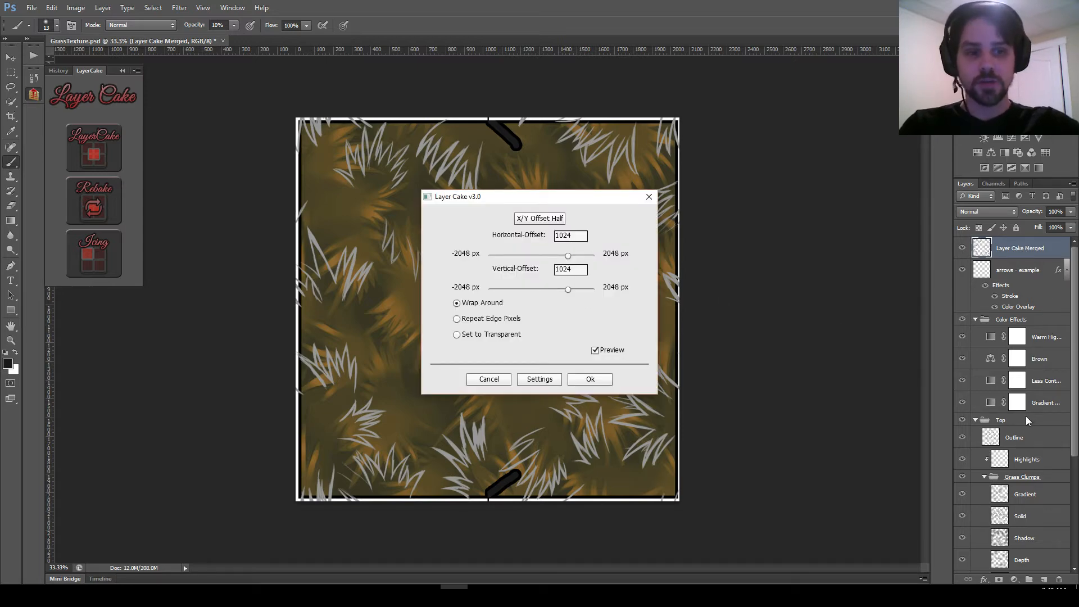
{"action": "left_click", "coordinate": [591, 379]}
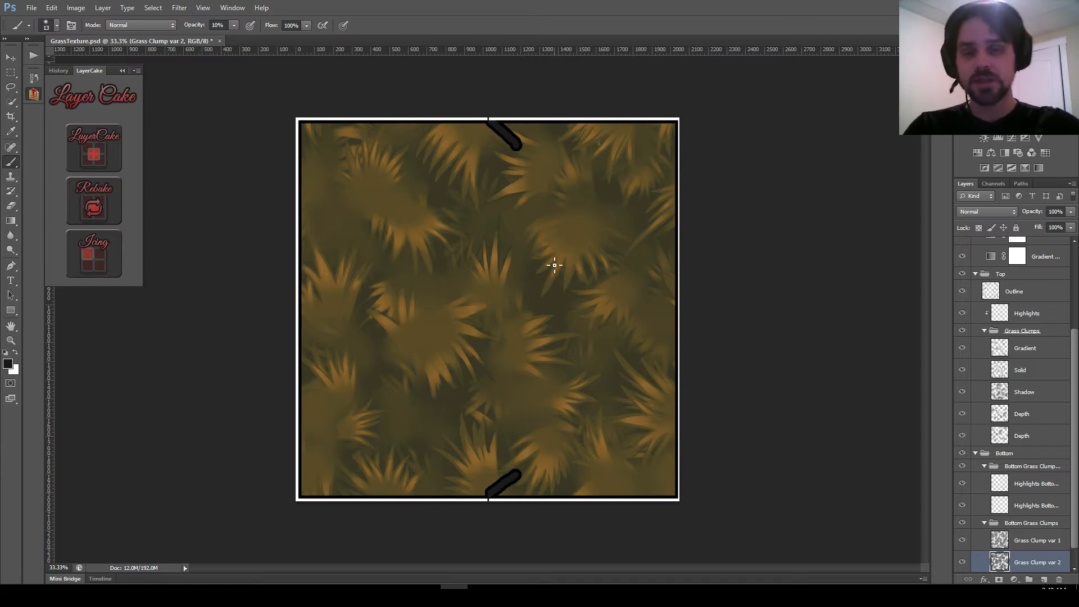
Step: Try to offset the Color Effects and Top groups together with Layer Cake, and undo the attempt
{"action": "scroll", "coordinate": [1026, 304], "scroll_direction": "up", "scroll_amount": 5}
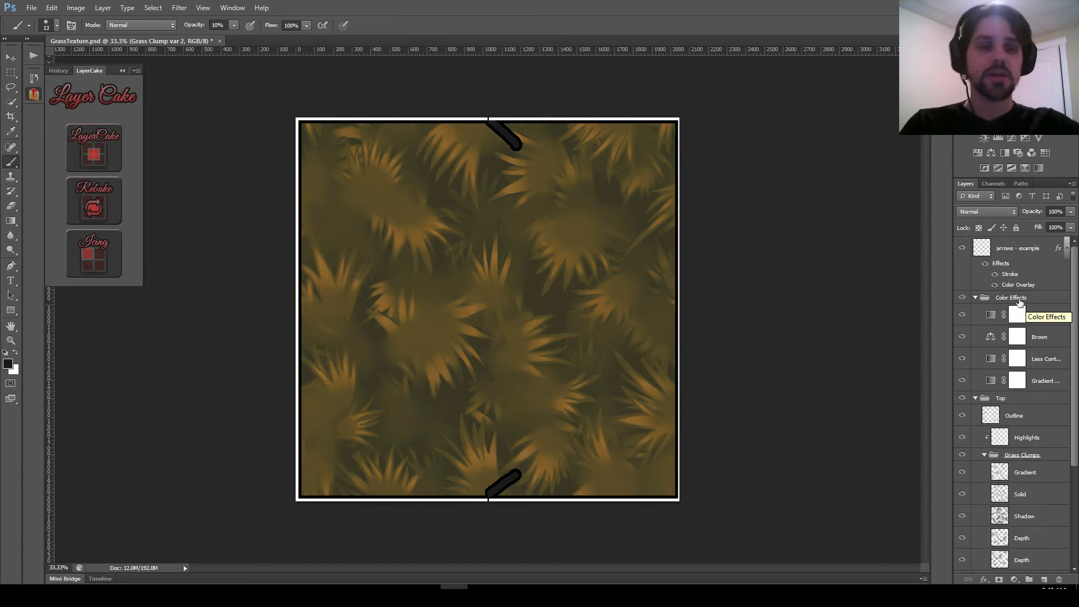
{"action": "left_click", "coordinate": [1020, 298]}
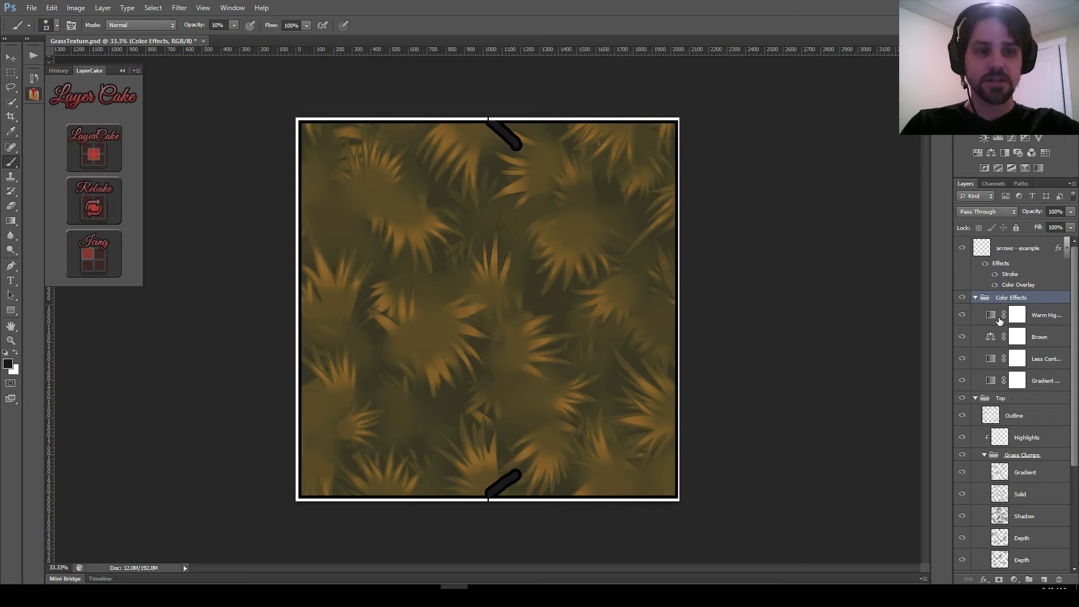
{"action": "left_click", "coordinate": [1015, 399], "text": "ctrl"}
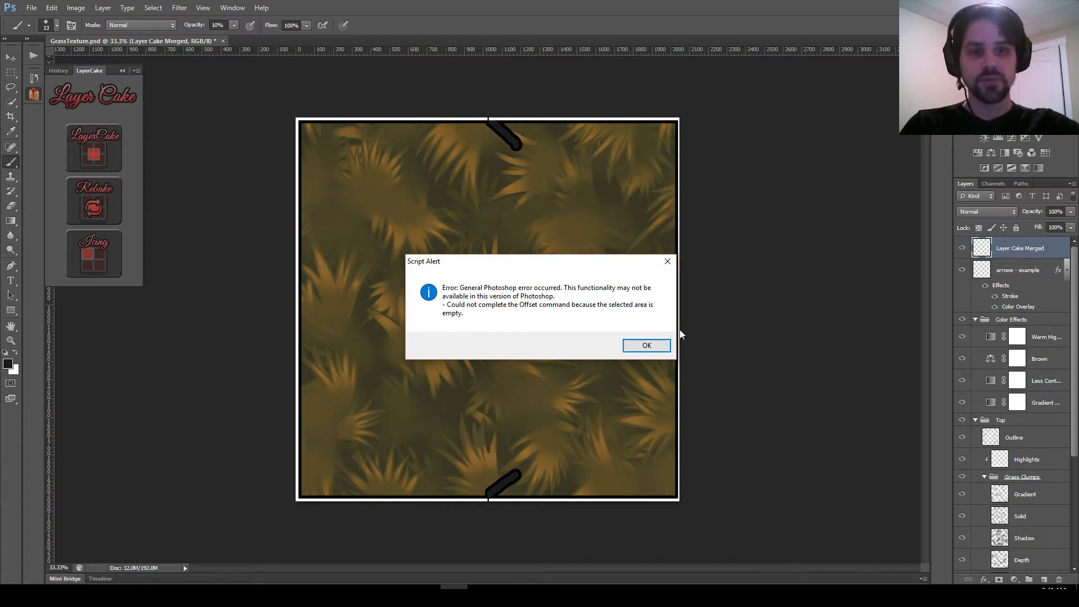
{"action": "left_click", "coordinate": [663, 343]}
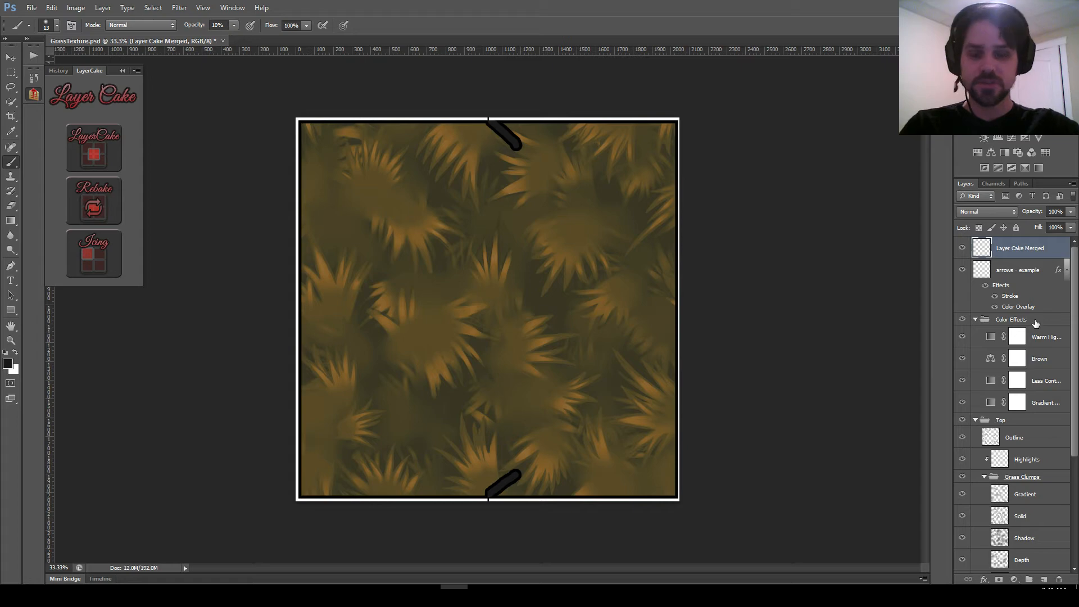
{"action": "key", "text": "ctrl+z"}
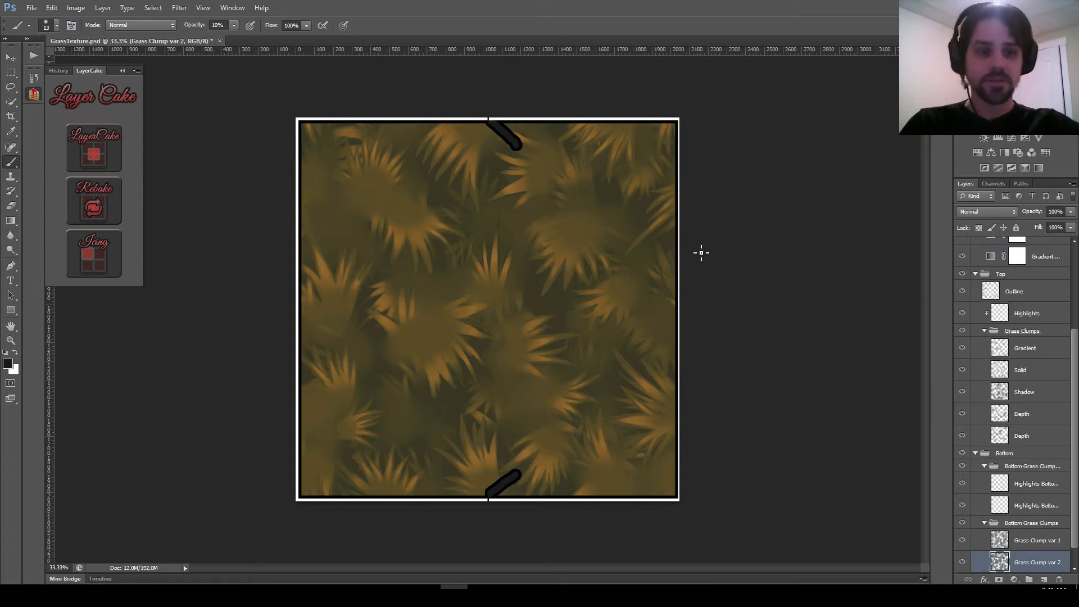
Step: Preview a 1024 px horizontal and vertical Layer Cake offset of the arrows - example layer and cancel it
{"action": "scroll", "coordinate": [1007, 371], "scroll_direction": "up", "scroll_amount": 3}
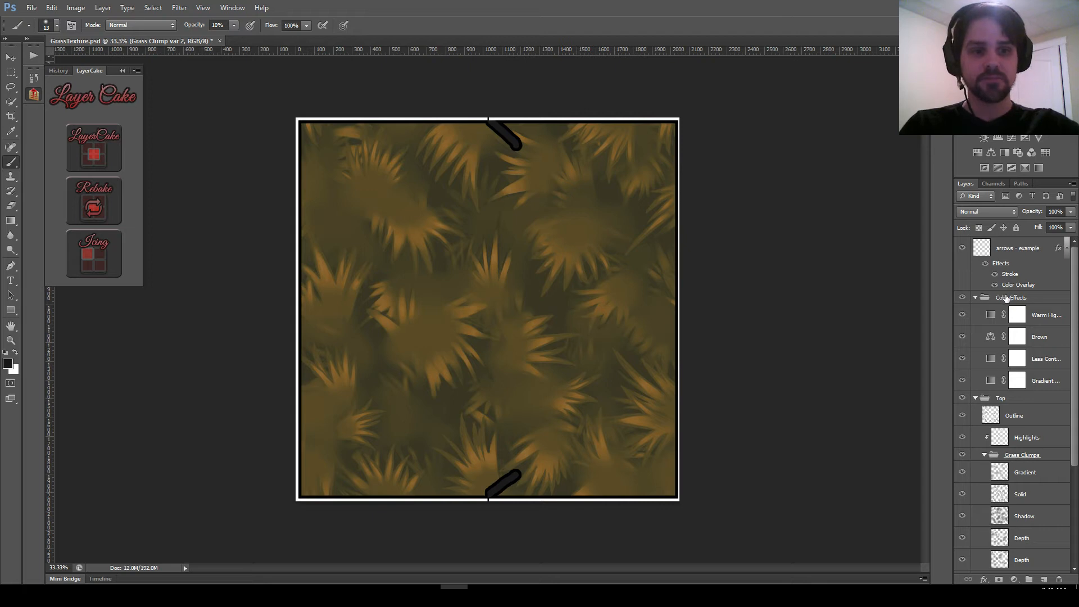
{"action": "left_click", "coordinate": [1022, 272]}
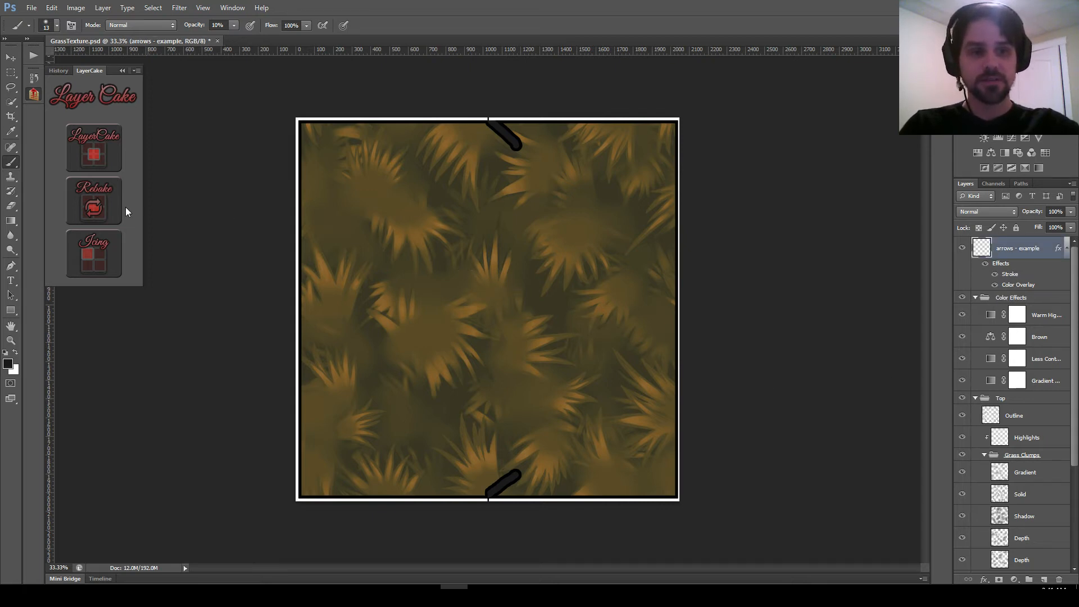
{"action": "left_click", "coordinate": [1017, 298]}
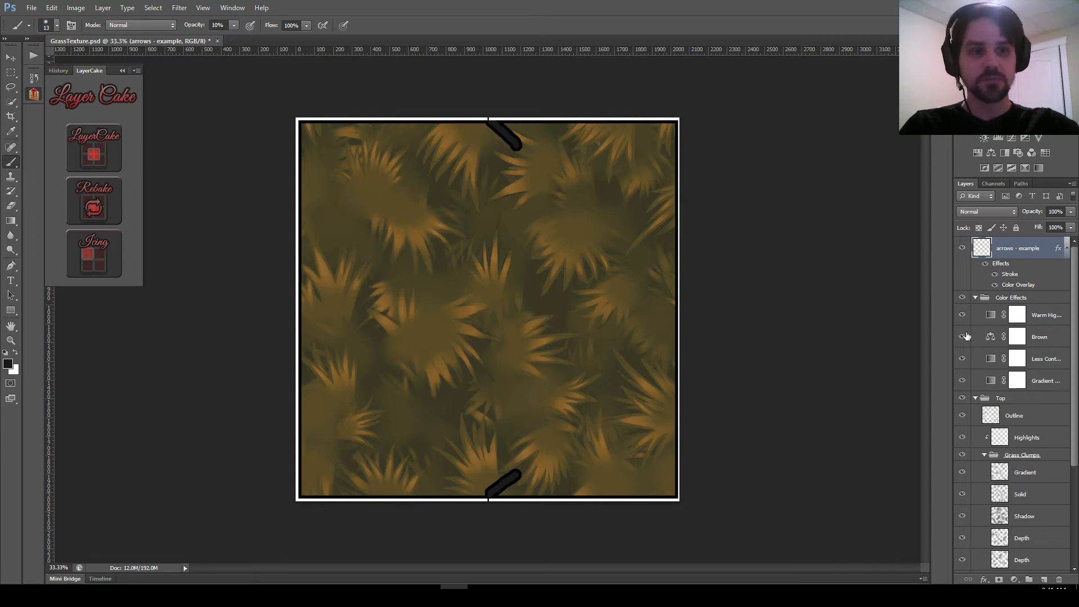
{"action": "left_click", "coordinate": [103, 163]}
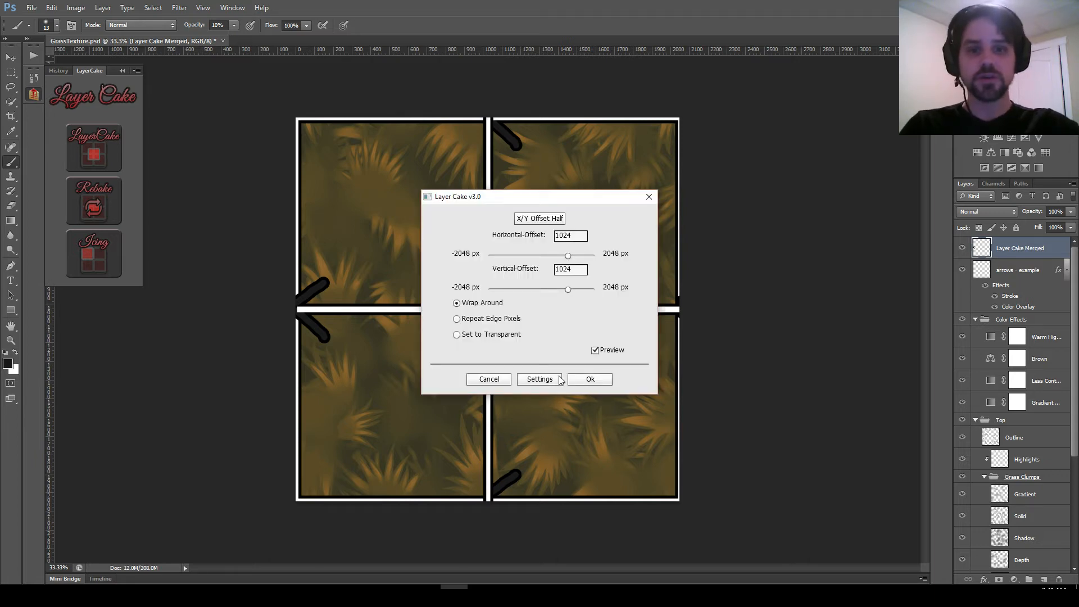
{"action": "left_click", "coordinate": [504, 385]}
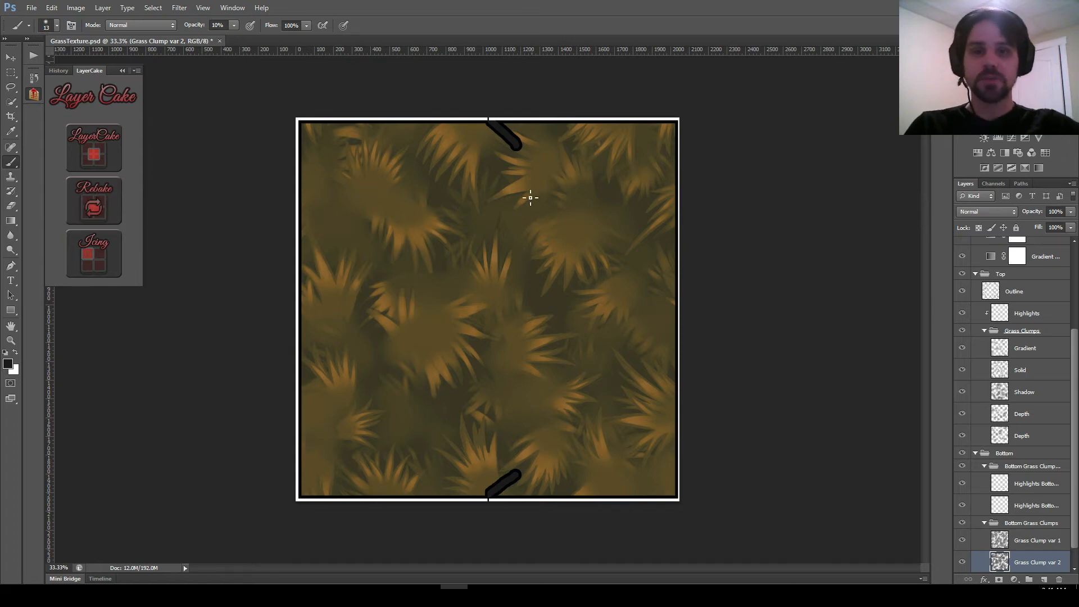
{"action": "left_click", "coordinate": [116, 154]}
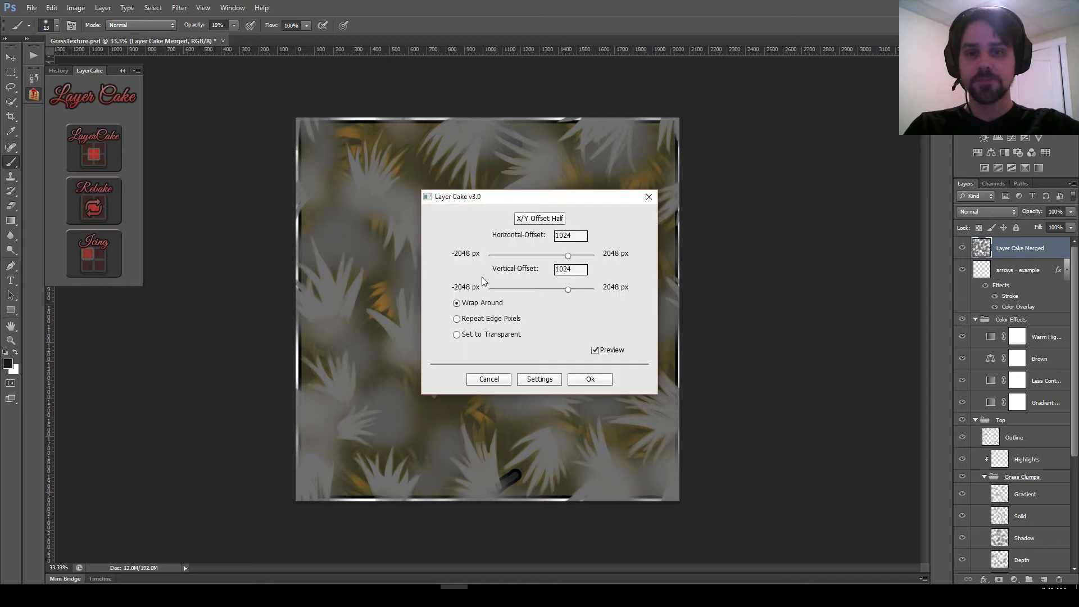
{"action": "left_click", "coordinate": [573, 236]}
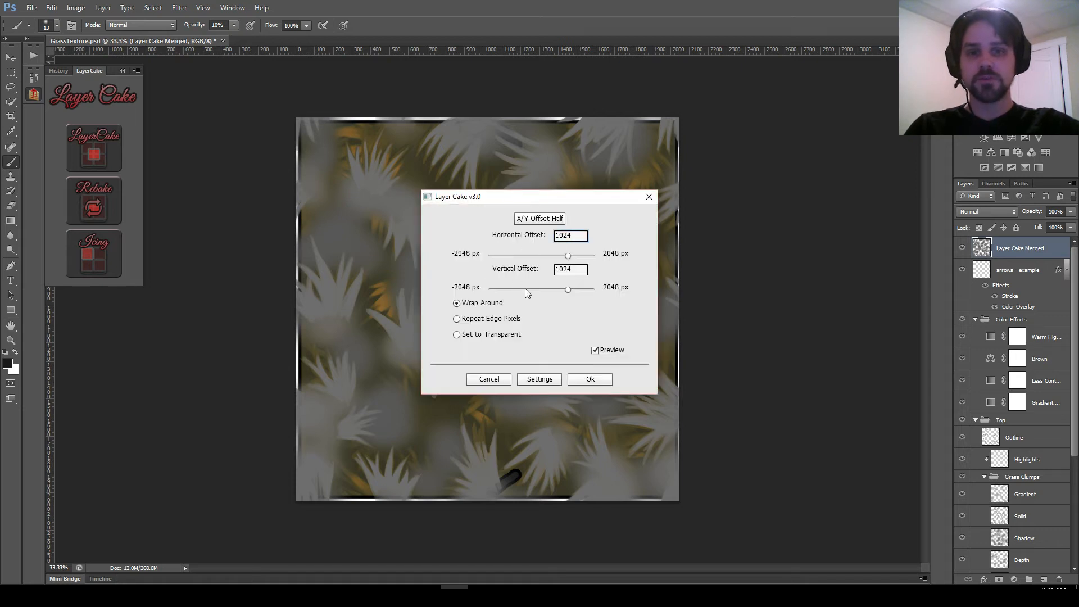
{"action": "left_click_drag", "start_coordinate": [574, 269], "coordinate": [552, 274]}
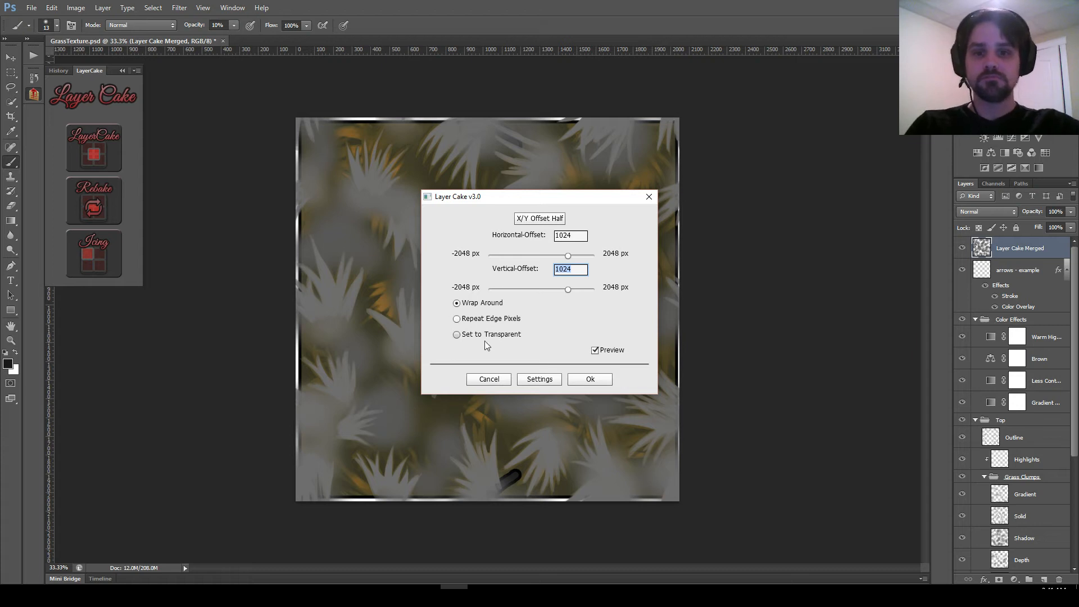
{"action": "left_click", "coordinate": [590, 380]}
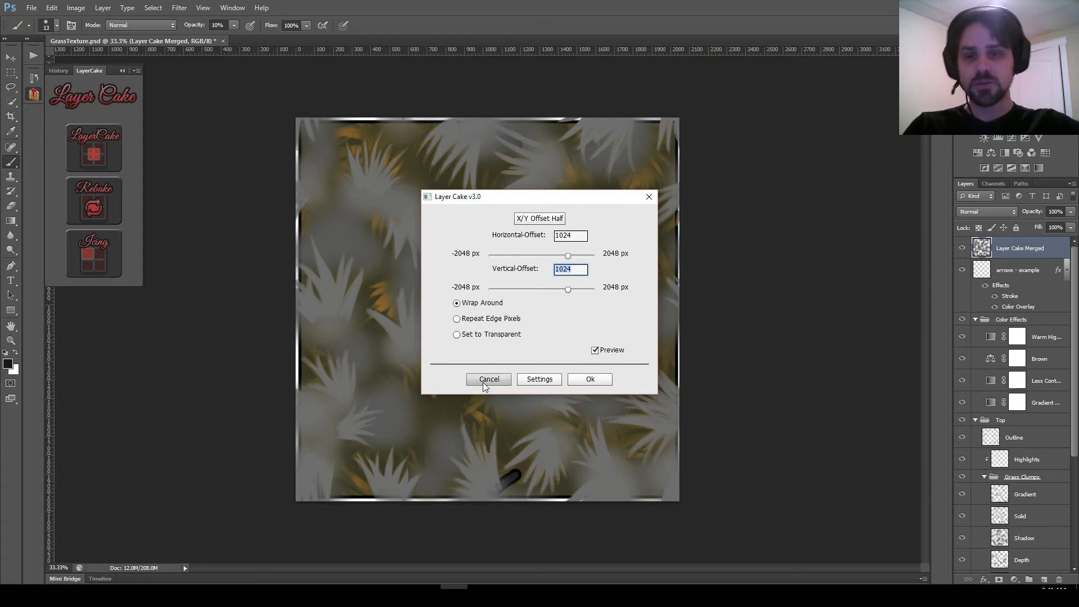
Step: Offset the arrows - example layer with Layer Cake and repeat the same offset with Rebake
{"action": "scroll", "coordinate": [1047, 268], "scroll_direction": "up", "scroll_amount": 3}
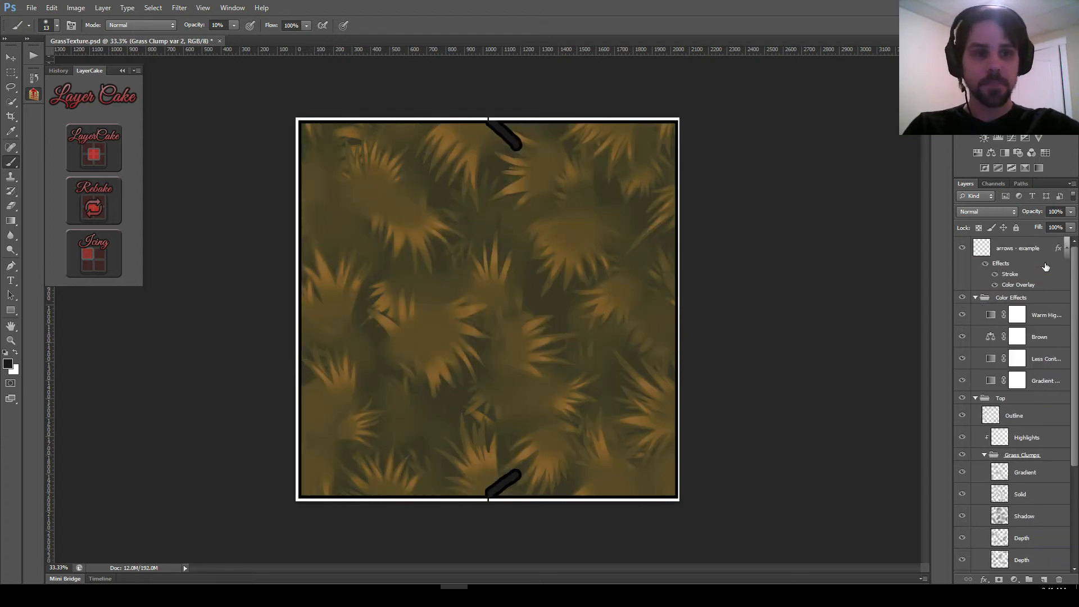
{"action": "left_click", "coordinate": [1009, 250]}
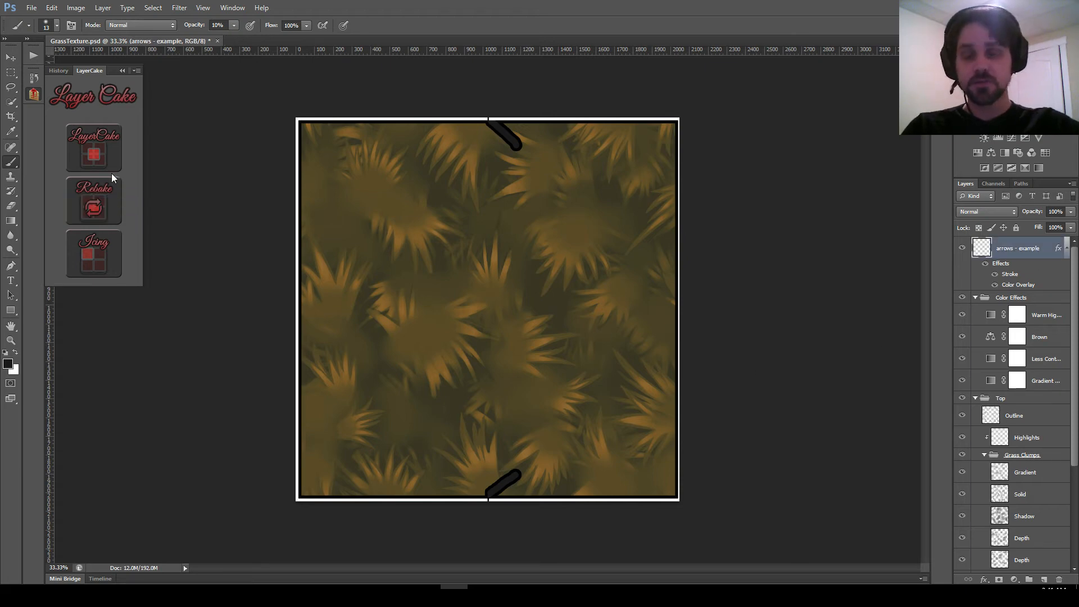
{"action": "left_click", "coordinate": [79, 141]}
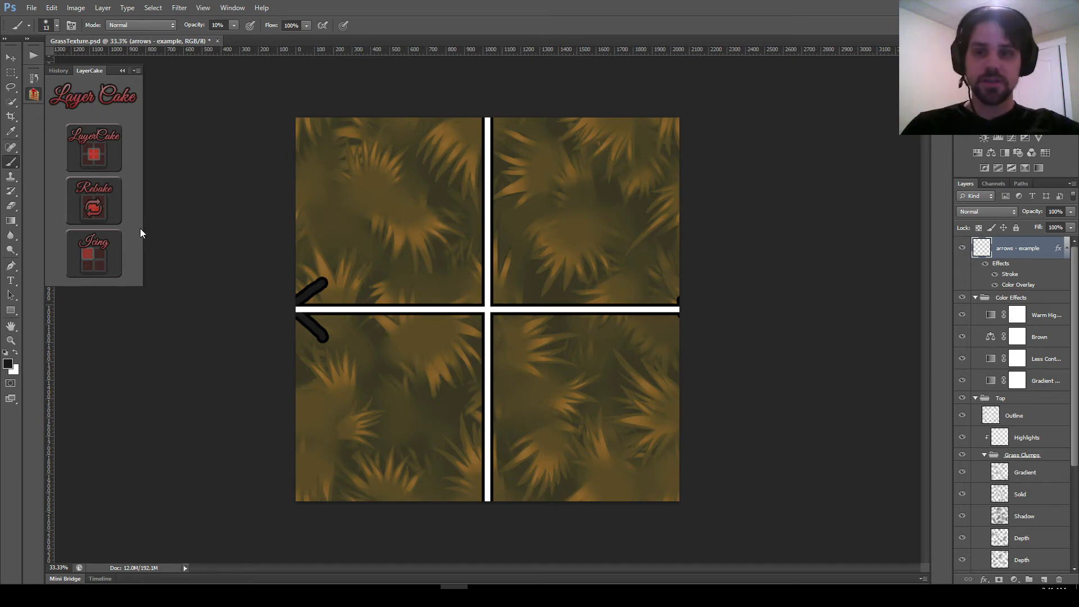
{"action": "left_click", "coordinate": [85, 210]}
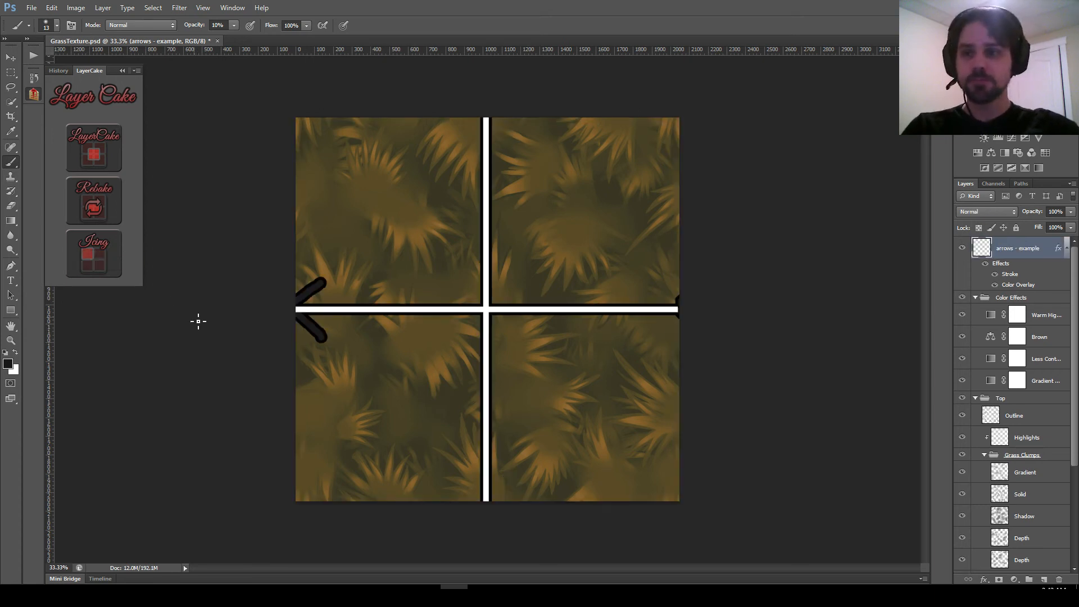
Step: Hide the arrows - example layer and generate 4096 px and 8192 px square tiled previews of the grass texture with Icing
{"action": "left_click", "coordinate": [963, 248]}
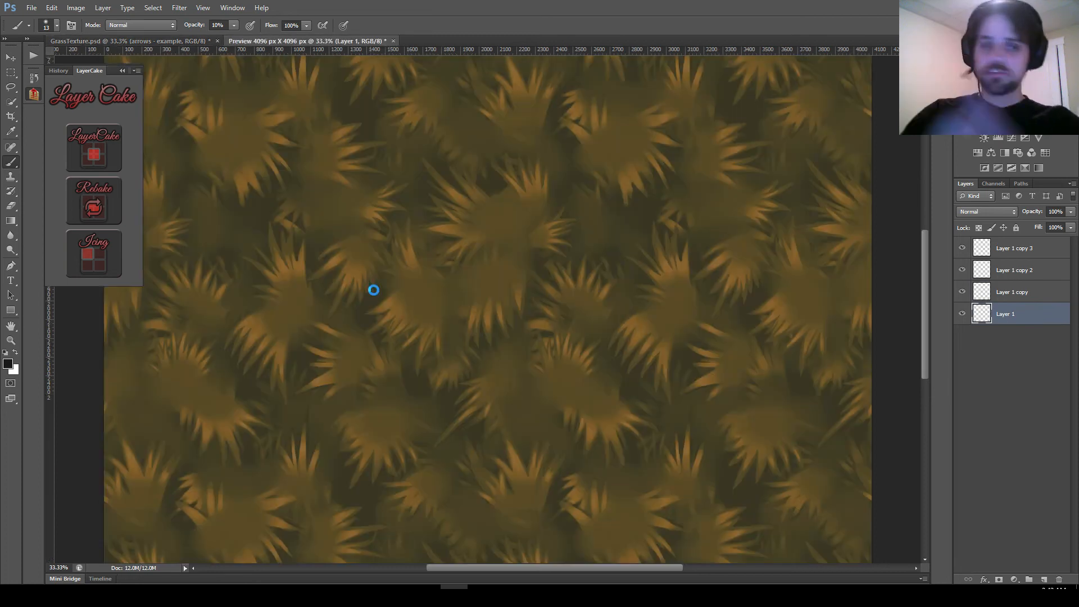
{"action": "scroll", "coordinate": [485, 268], "scroll_direction": "down", "scroll_amount": 4}
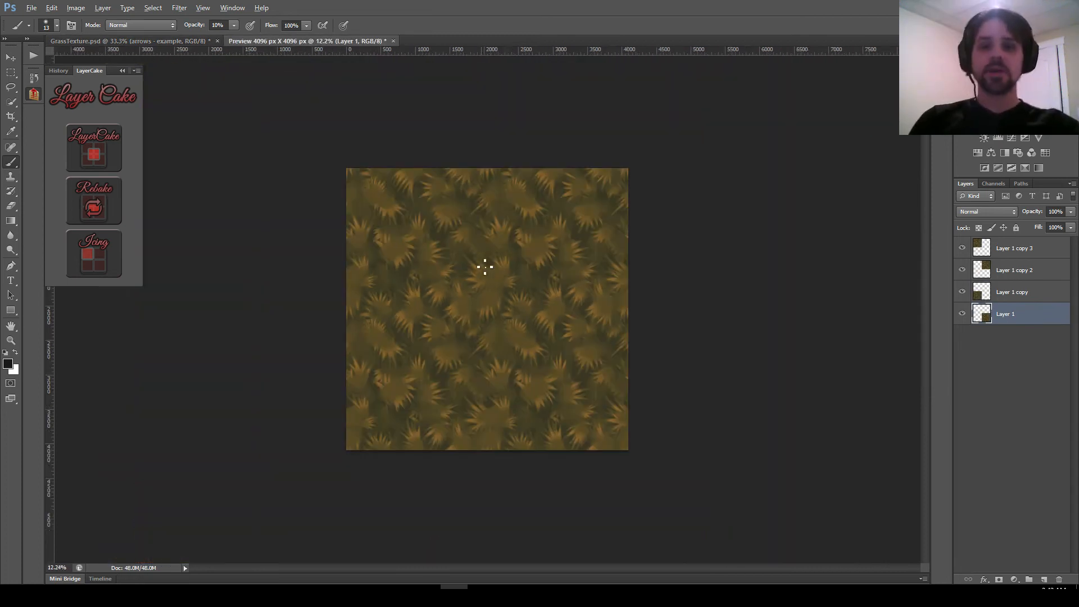
{"action": "scroll", "coordinate": [485, 267], "scroll_direction": "up", "scroll_amount": 2}
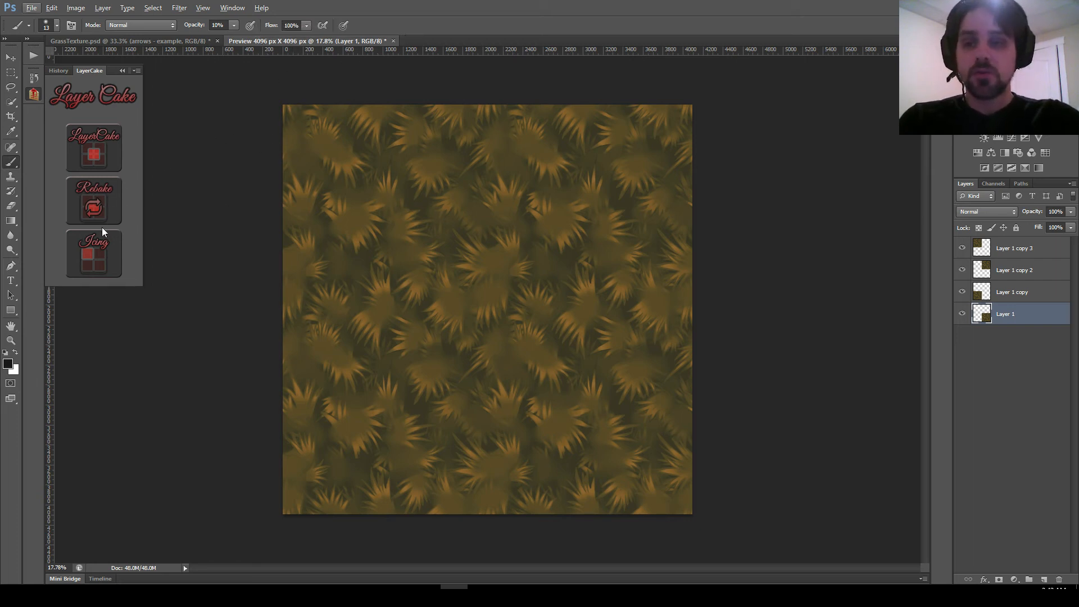
{"action": "left_click", "coordinate": [99, 244]}
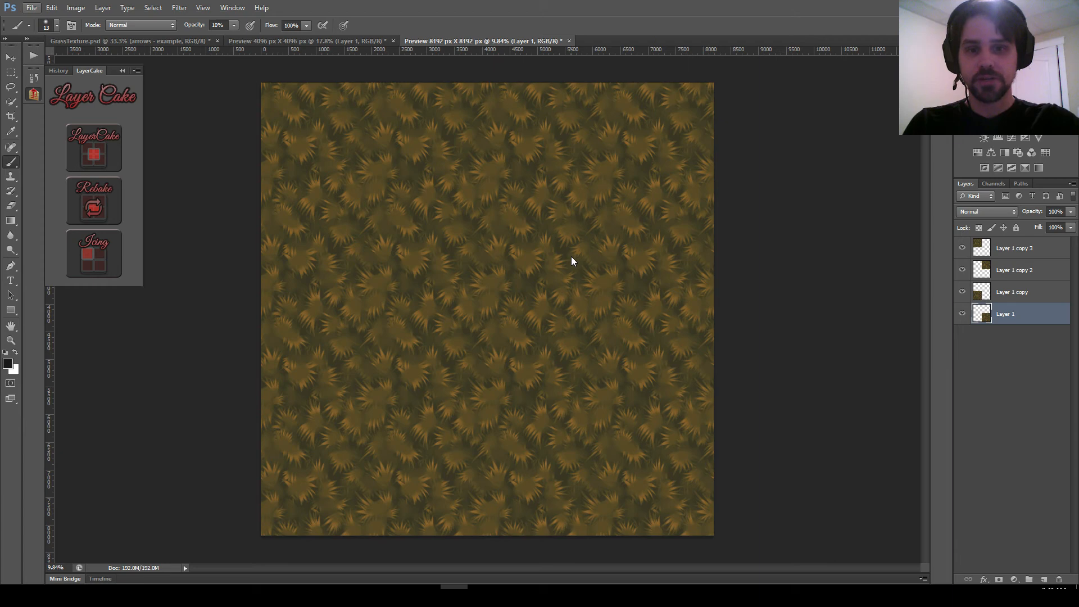
Step: Return to the GrassTexture.psd document and switch to the Layer Cake web page in the browser
{"action": "left_click", "coordinate": [172, 39]}
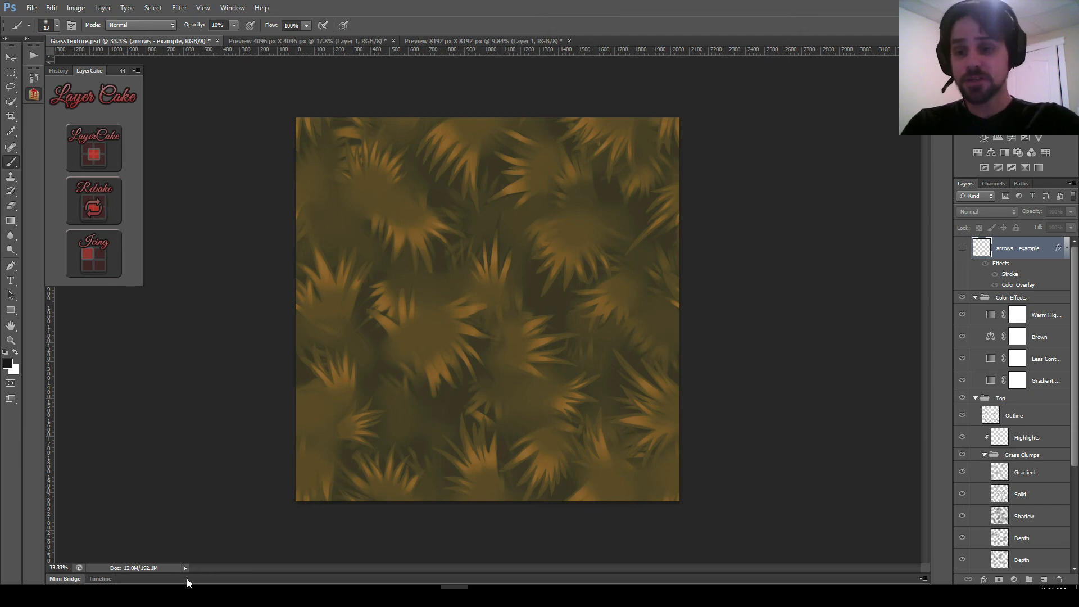
{"action": "left_click", "coordinate": [123, 587]}
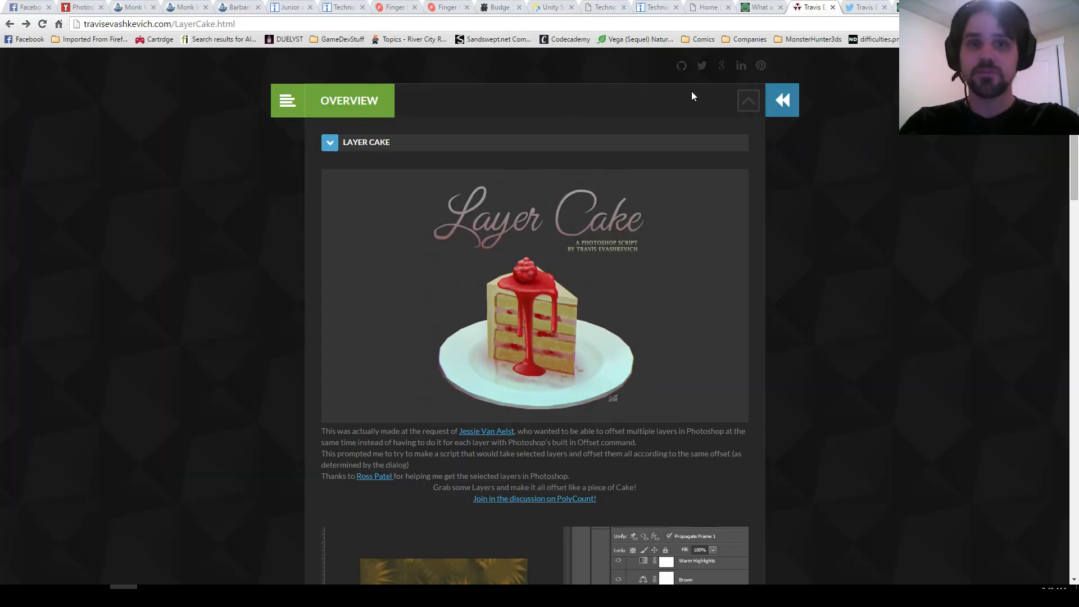
Step: View the script author's Twitter profile and the Polycount discussion, ending at the download link and change log on the Layer Cake page
{"action": "left_click", "coordinate": [863, 7]}
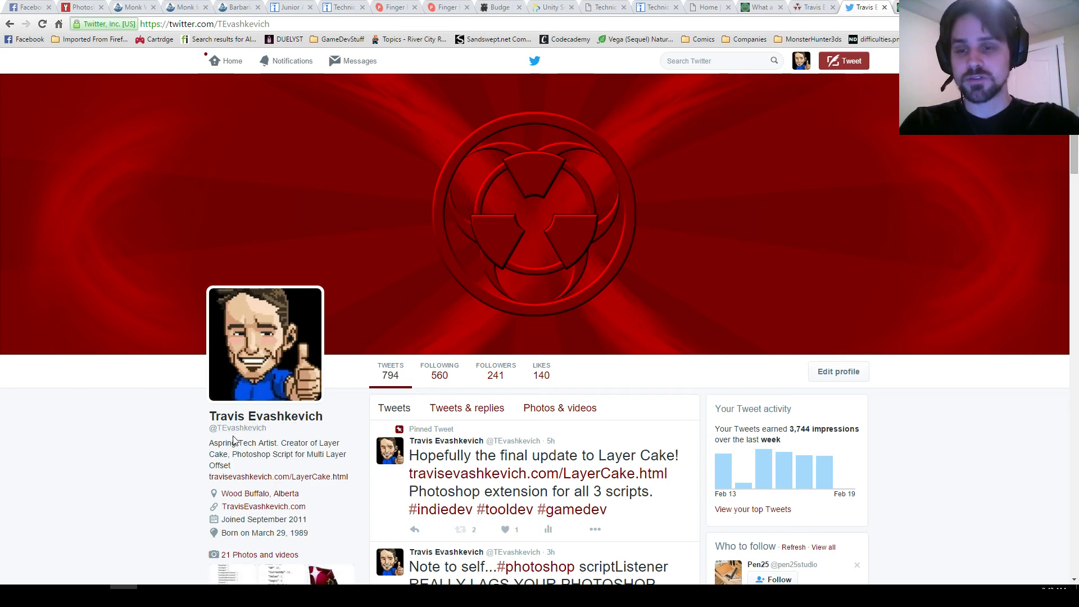
{"action": "key", "text": "ctrl+Tab"}
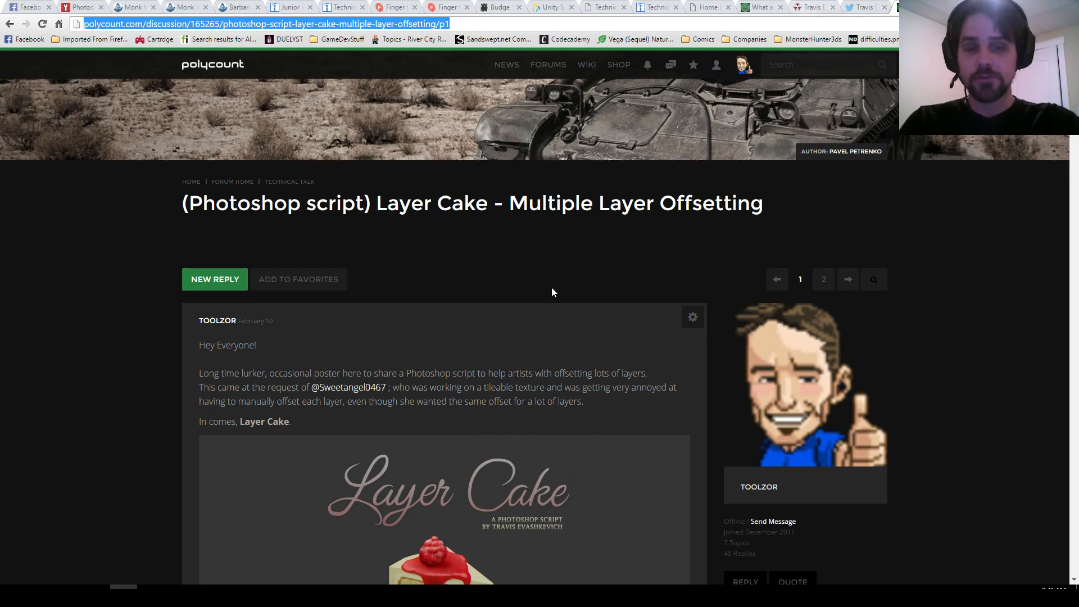
{"action": "left_click", "coordinate": [809, 7]}
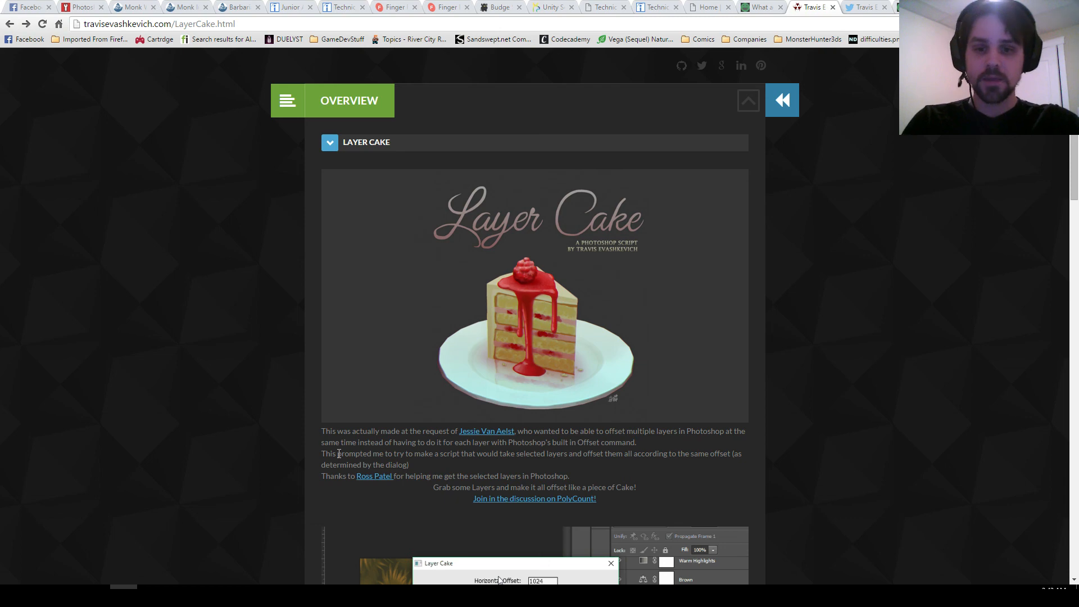
{"action": "scroll", "coordinate": [339, 454], "scroll_direction": "down", "scroll_amount": 18}
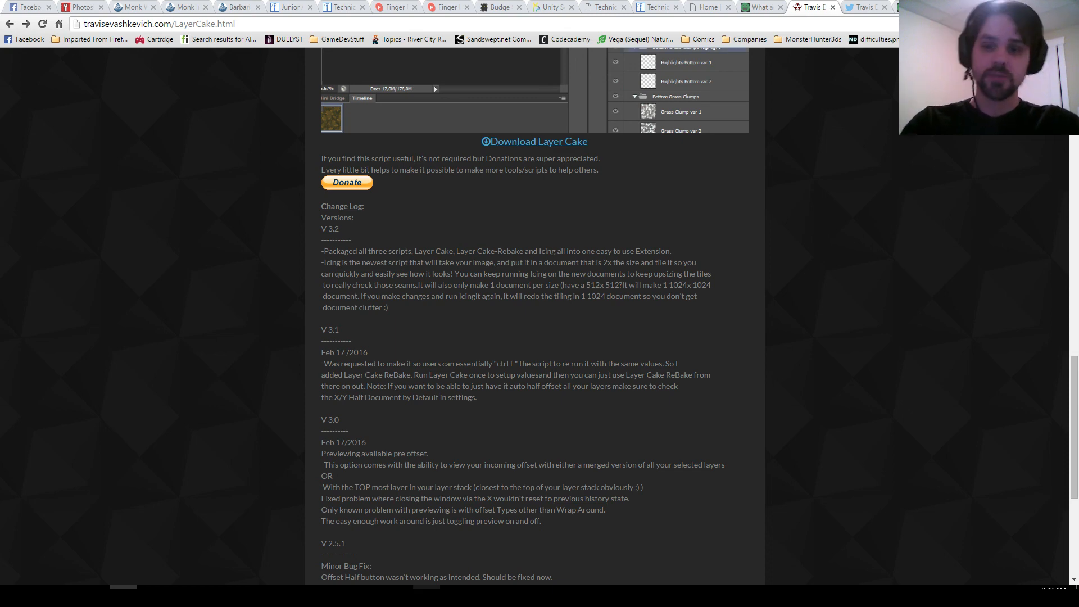
Step: Switch to Photoshop, collapse and reopen the LayerCake extension panel, and return to the Layer Cake page in the browser
{"action": "left_click", "coordinate": [454, 587]}
{"action": "left_click", "coordinate": [226, 8]}
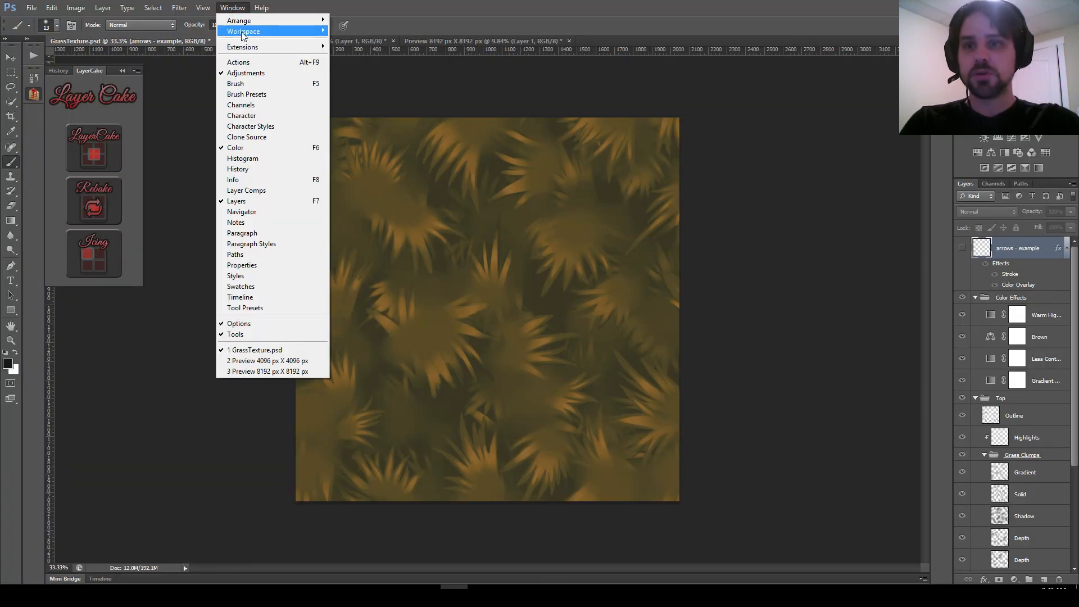
{"action": "mouse_move", "coordinate": [247, 46]}
{"action": "left_click", "coordinate": [365, 67]}
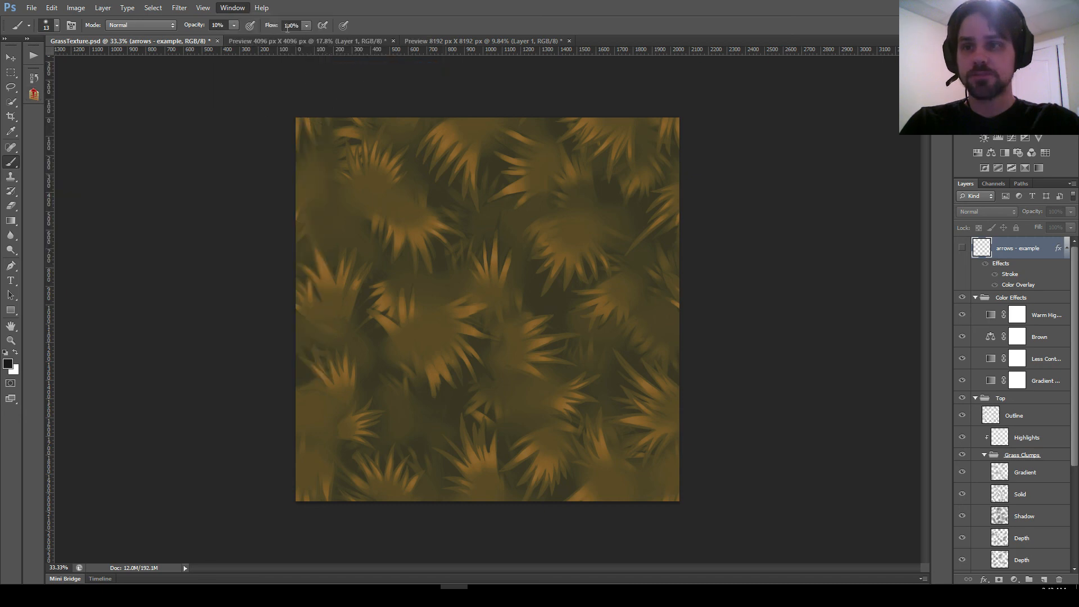
{"action": "left_click", "coordinate": [35, 95]}
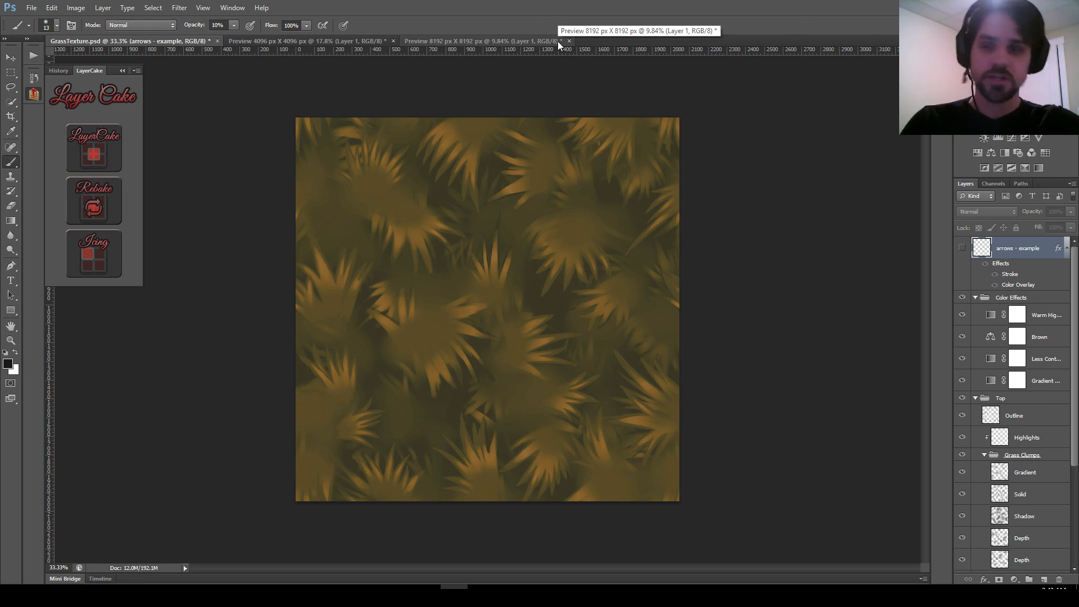
{"action": "left_click", "coordinate": [123, 587]}
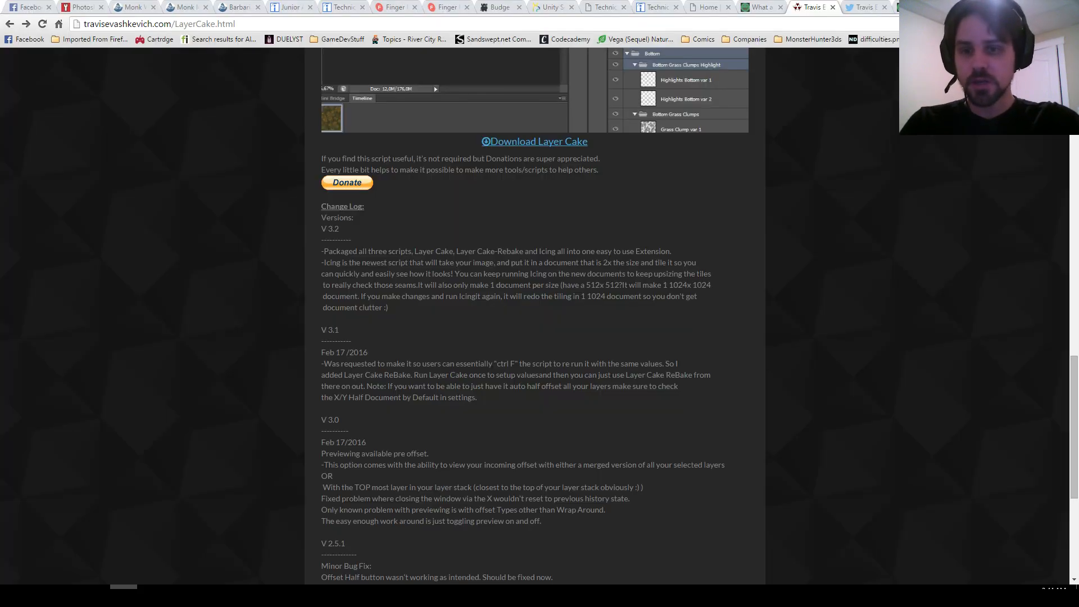